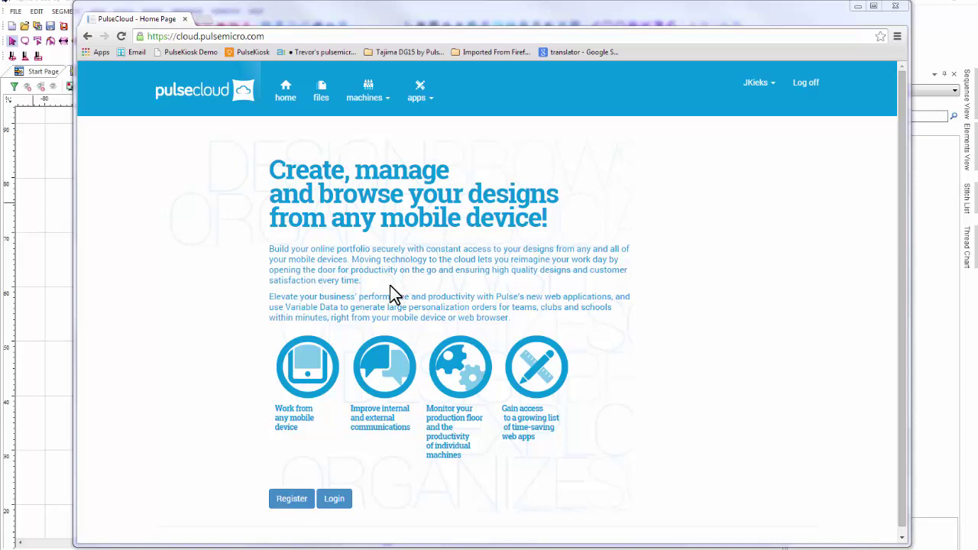
- Move the NAME lettering into a new element called Name, alongside the existing Club element
click(43, 360)
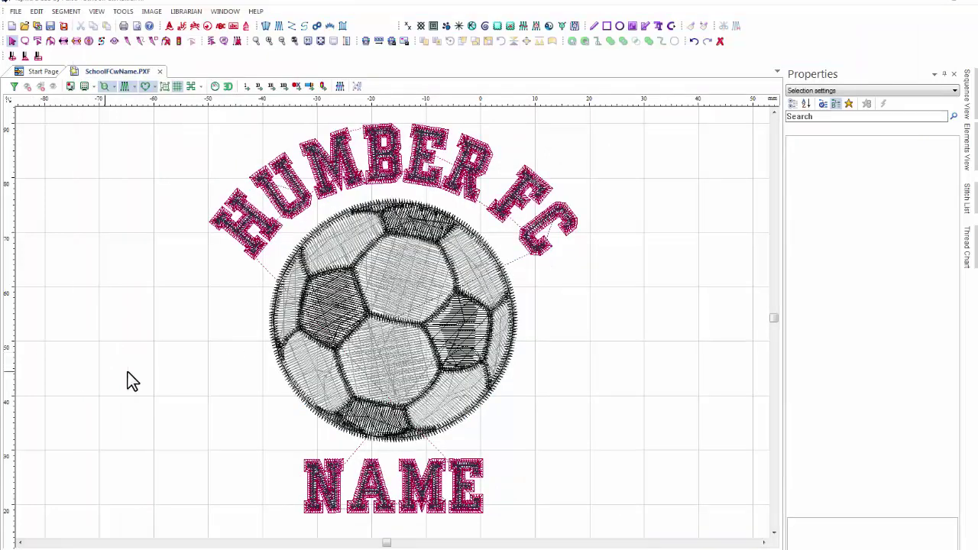
click(405, 475)
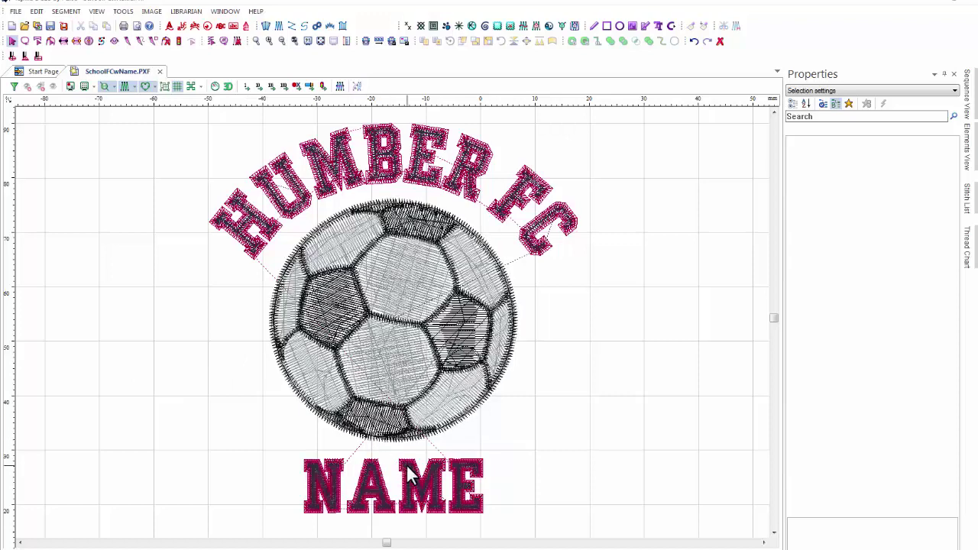
click(968, 149)
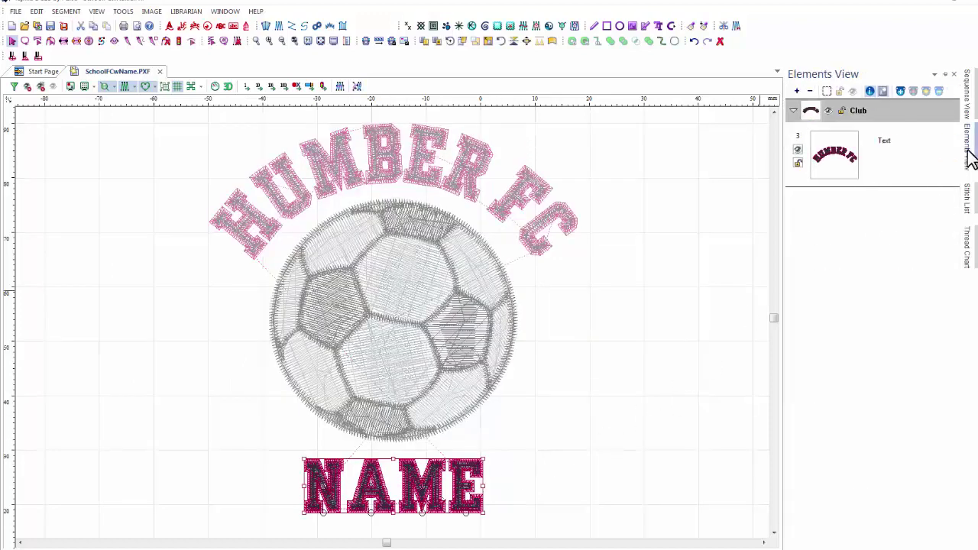
click(900, 91)
click(423, 337)
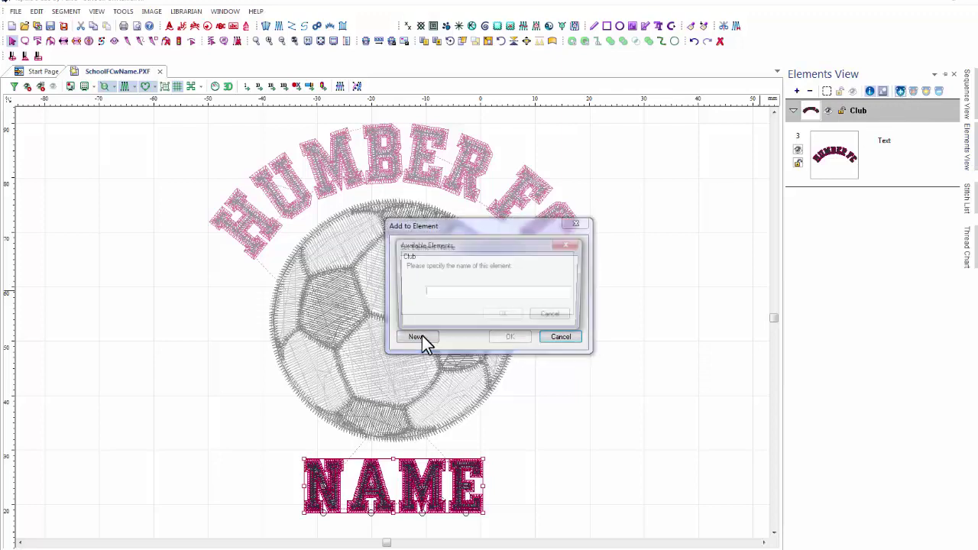
text(Name)
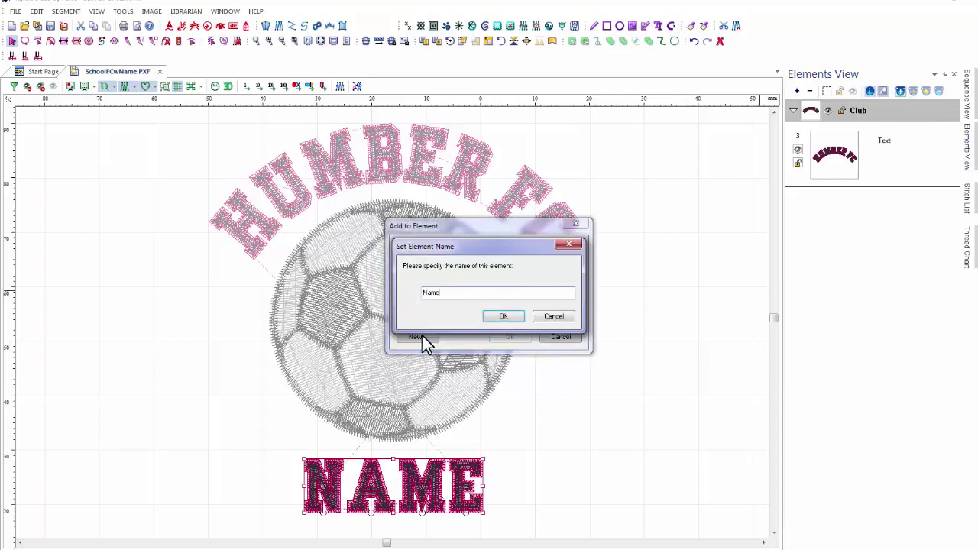
click(504, 317)
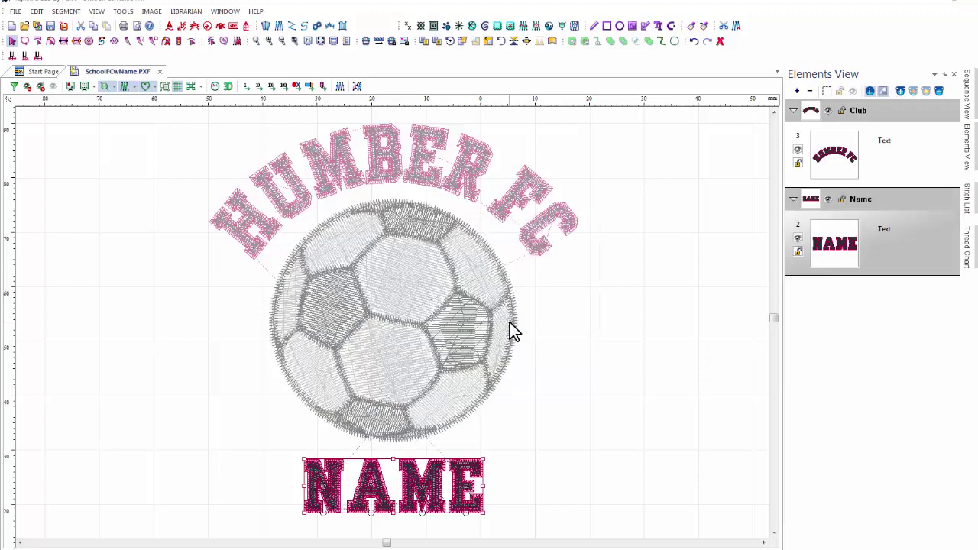
click(600, 343)
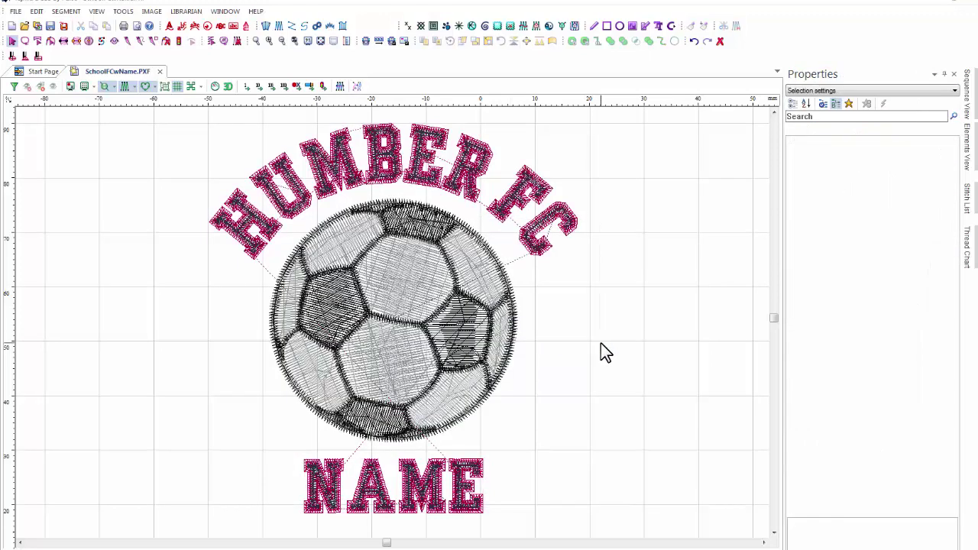
- Share the soccer-ball design to PulseCloud, saving it as SchoolFCwName.PXF
click(15, 11)
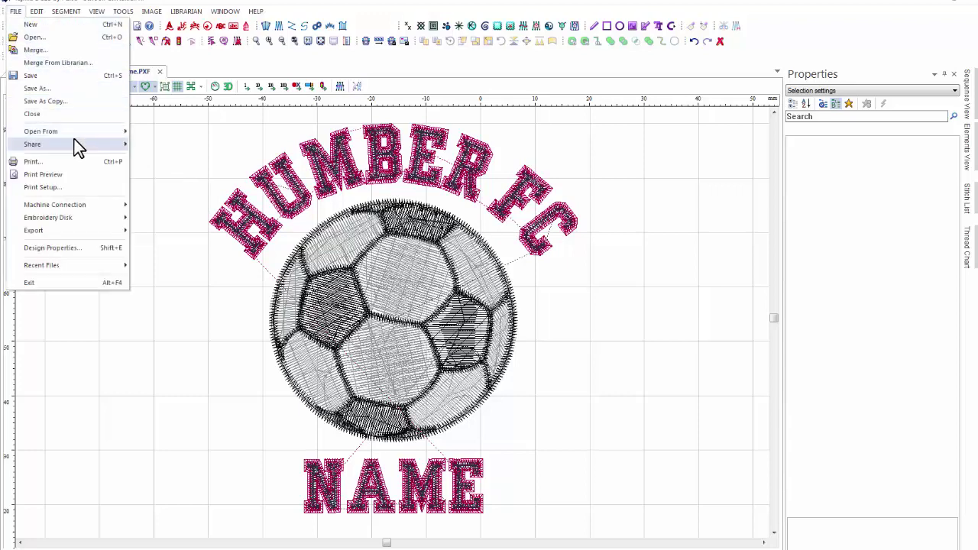
mouse_move(77, 143)
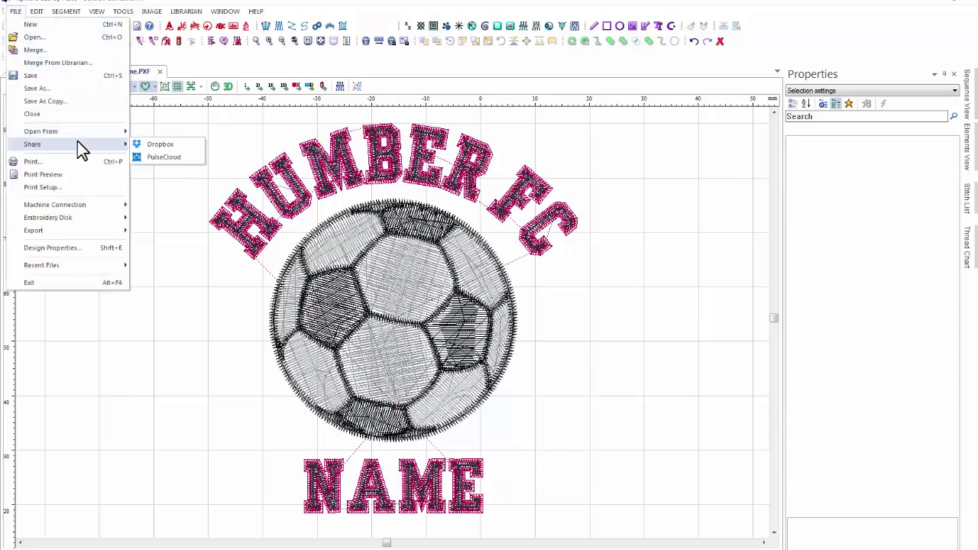
click(160, 156)
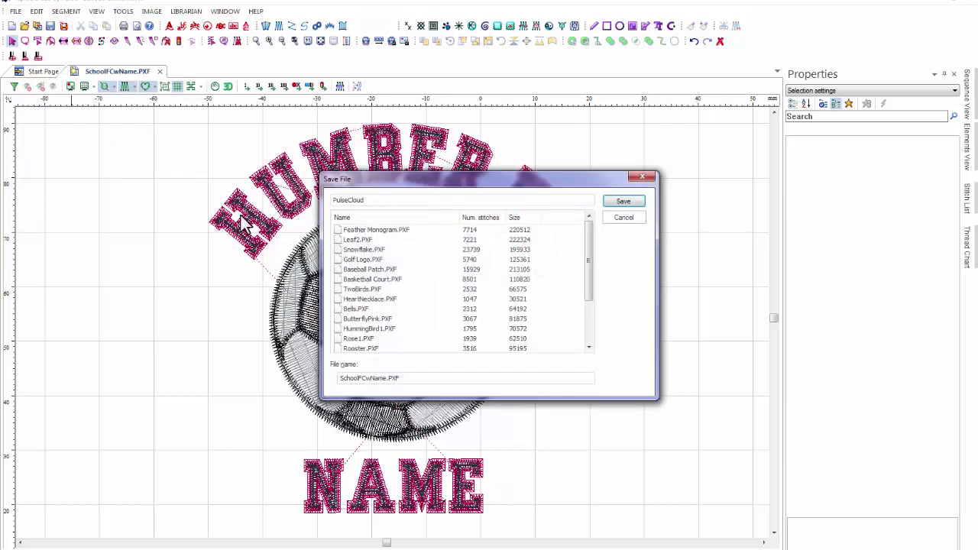
click(621, 202)
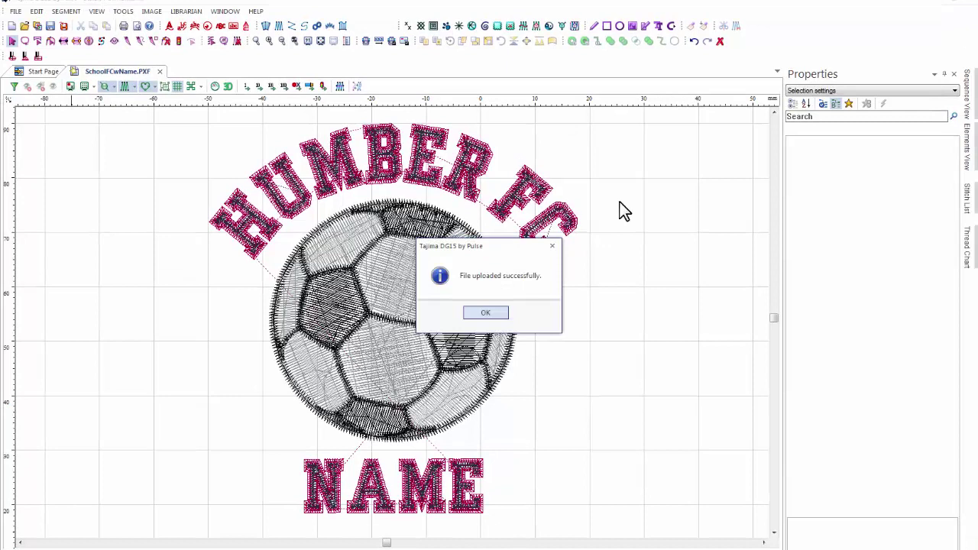
click(493, 314)
- In the browser, show PulseCloud's Files list, which includes SchoolFCwName.PXF
key(alt+Tab)
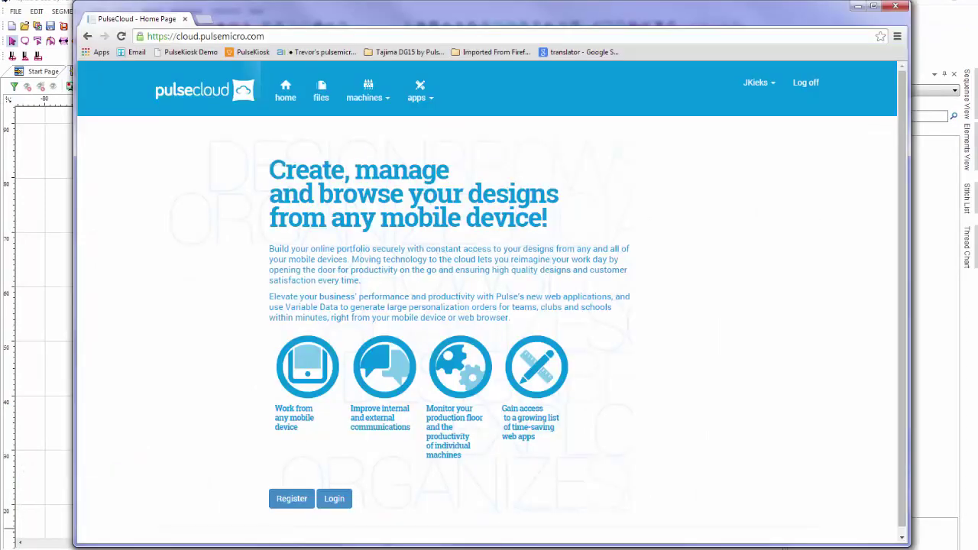
click(324, 102)
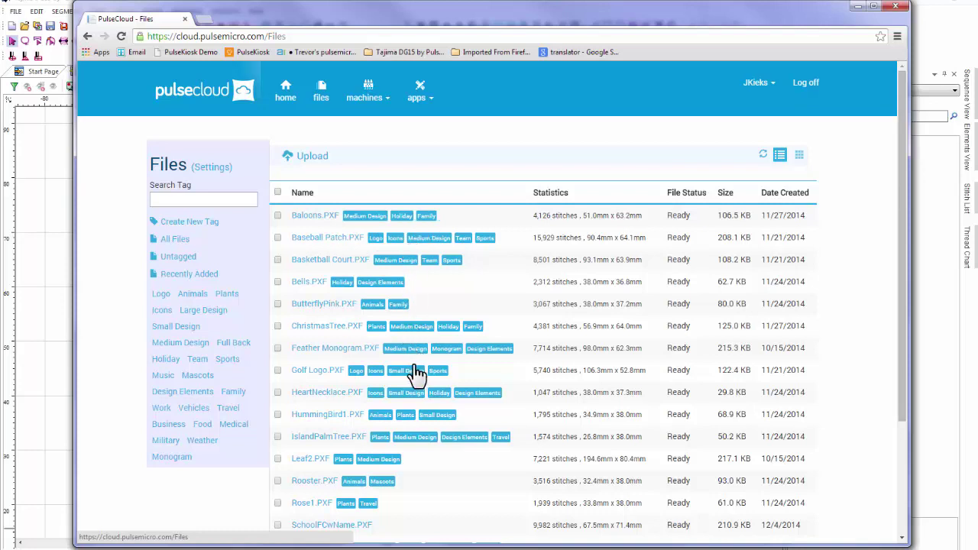
- Find SchoolFCwName.PXF among untagged files and tag it with Team and Sports
click(174, 261)
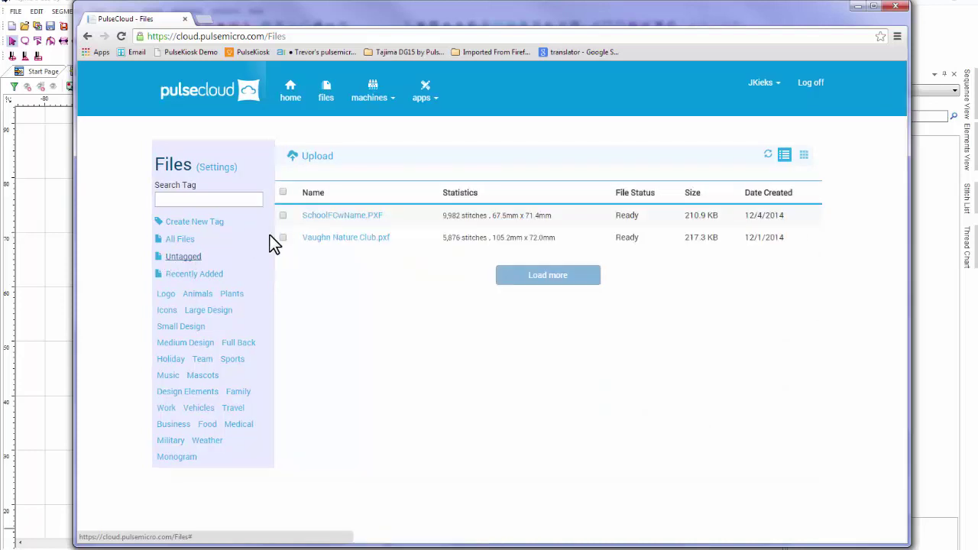
click(353, 217)
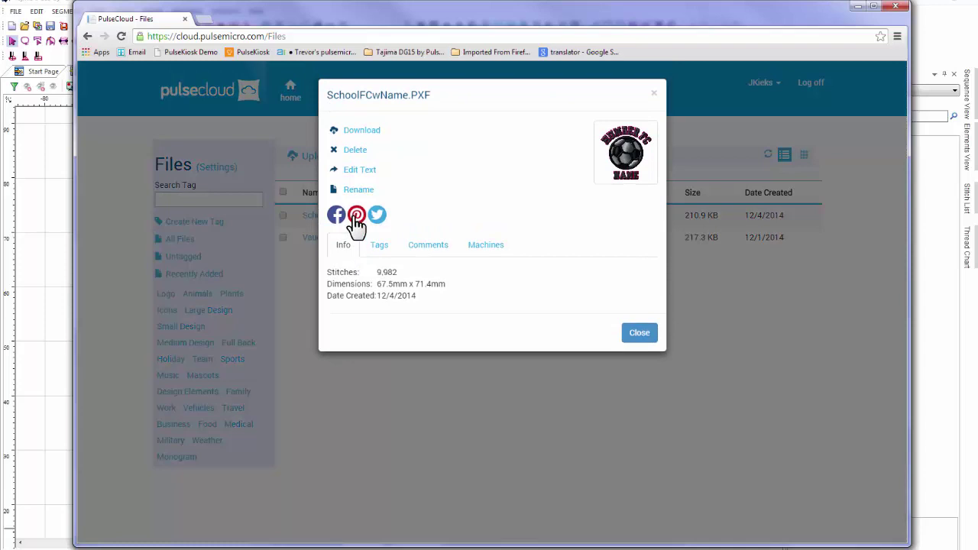
click(380, 249)
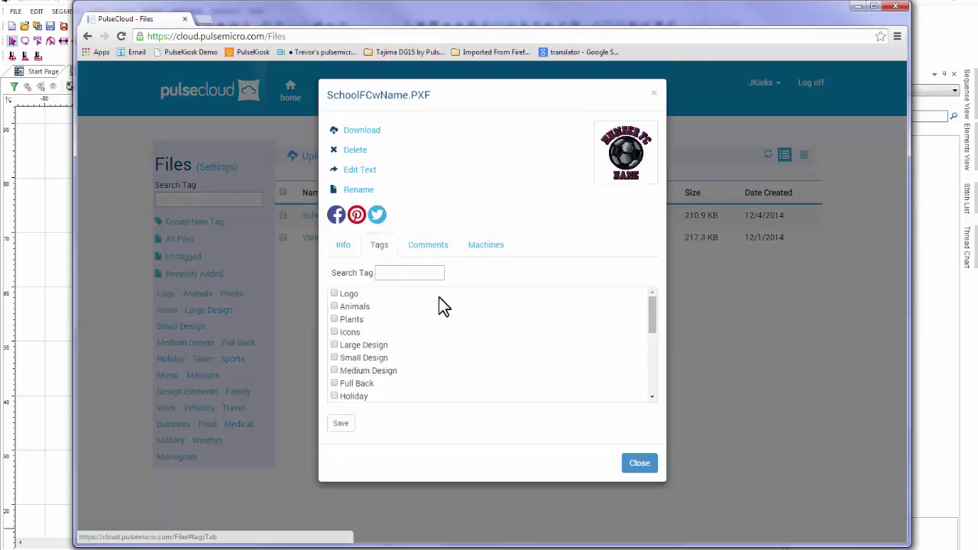
drag(651, 316, 652, 343)
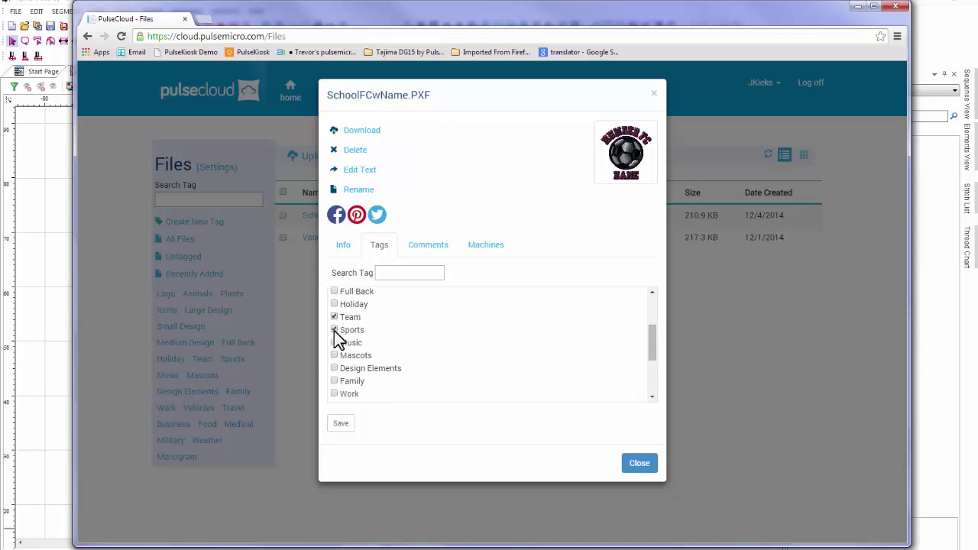
click(334, 330)
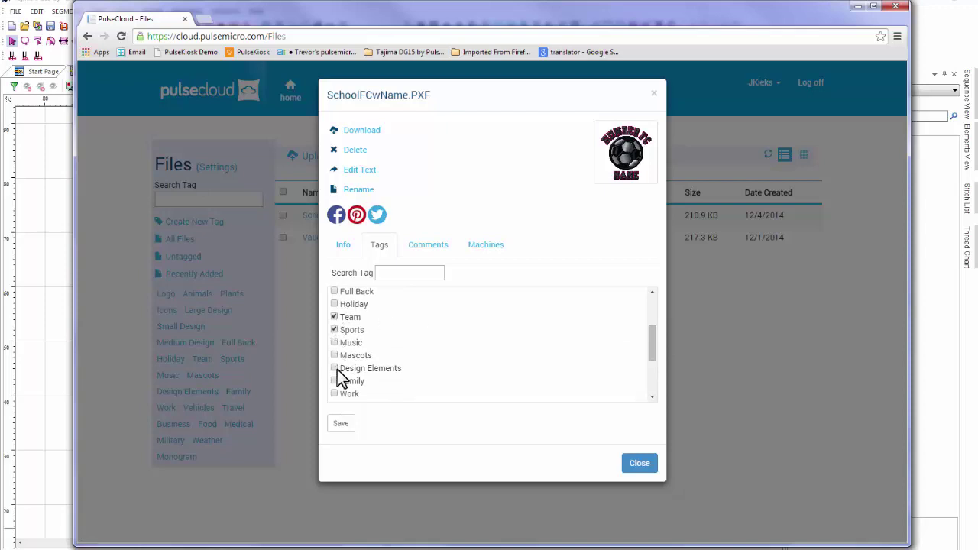
click(340, 425)
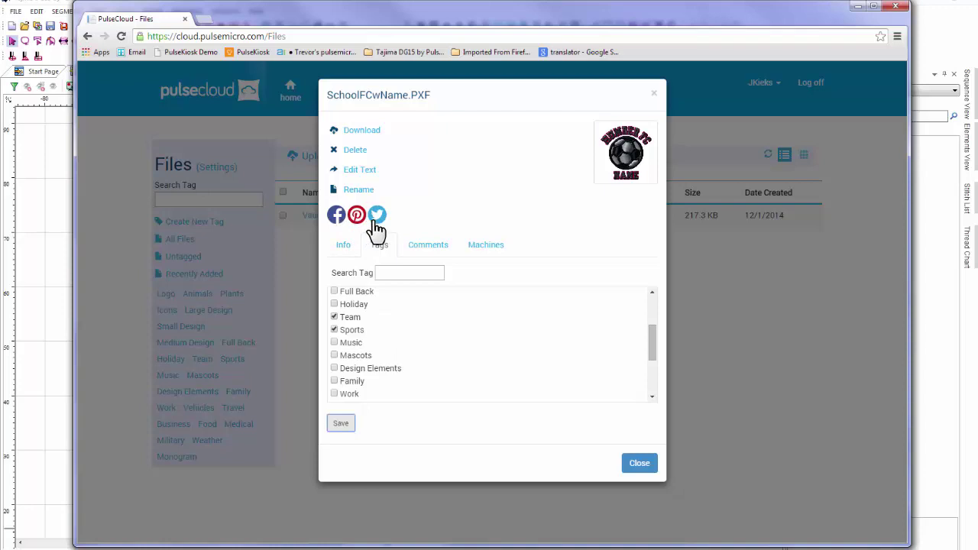
- Check the file's comments, then list machines it can go to, including TFMX-C 1501-U2337
click(424, 246)
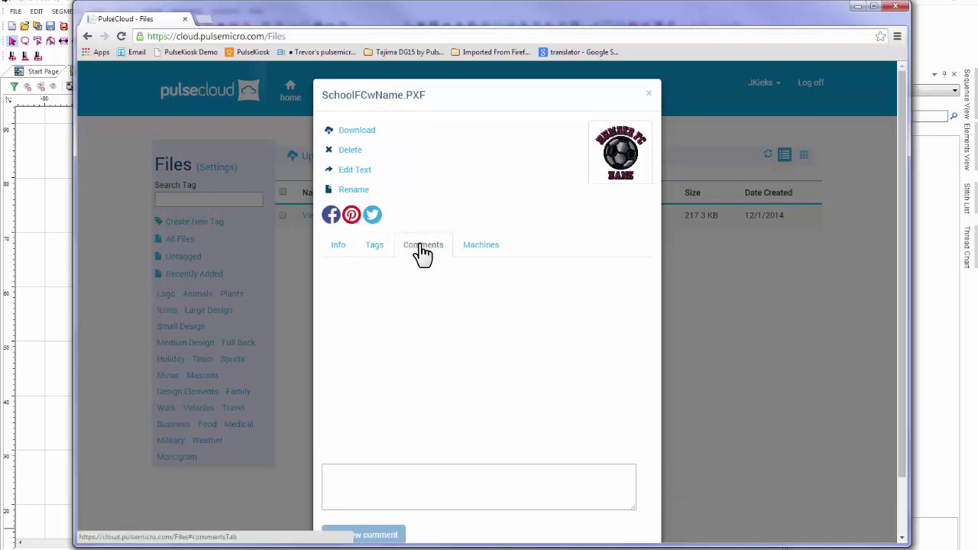
click(380, 478)
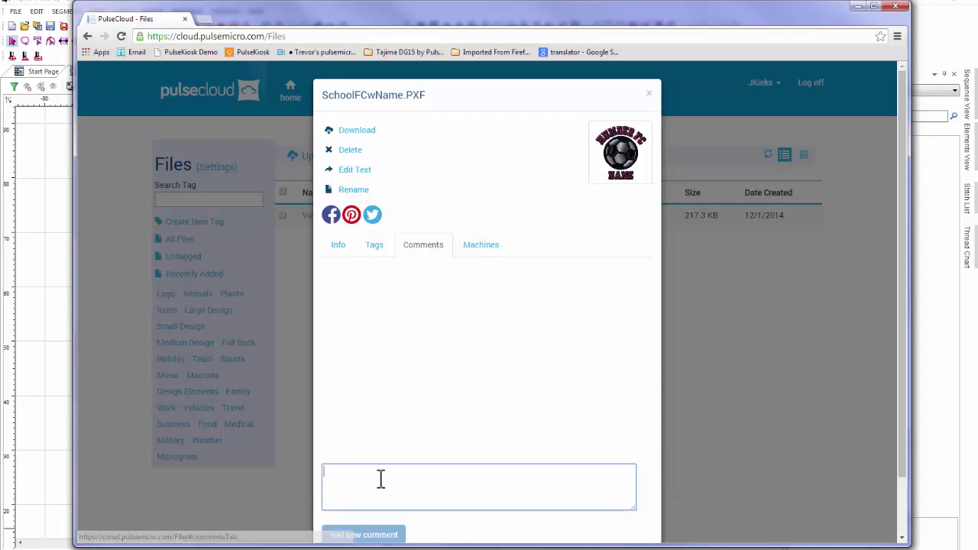
click(476, 249)
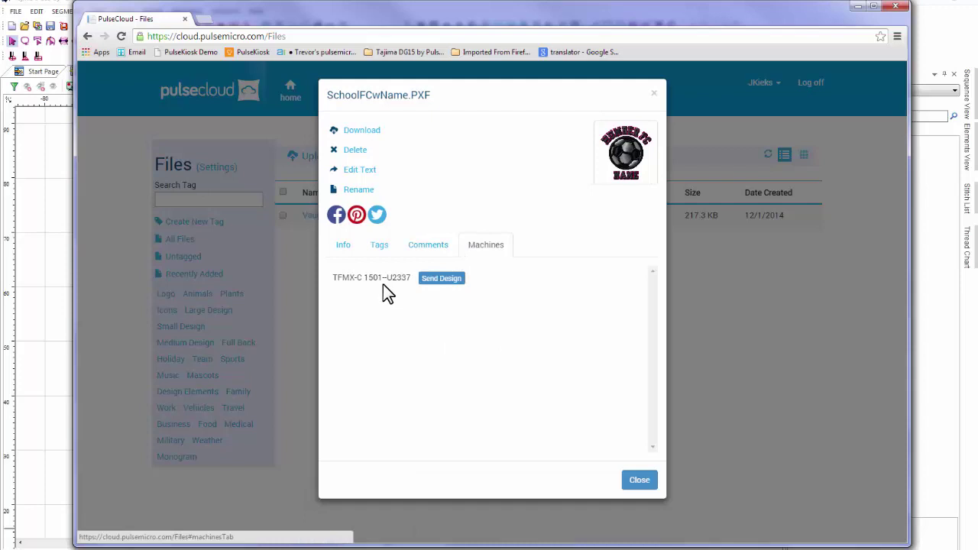
- Change the second element's text from NAME to DANIELSON in the online editor
click(355, 172)
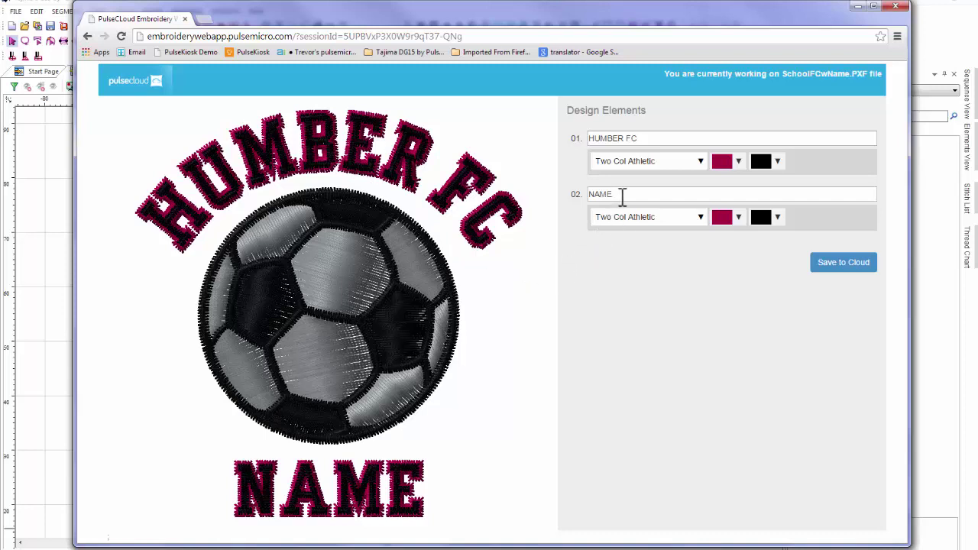
drag(619, 196, 582, 197)
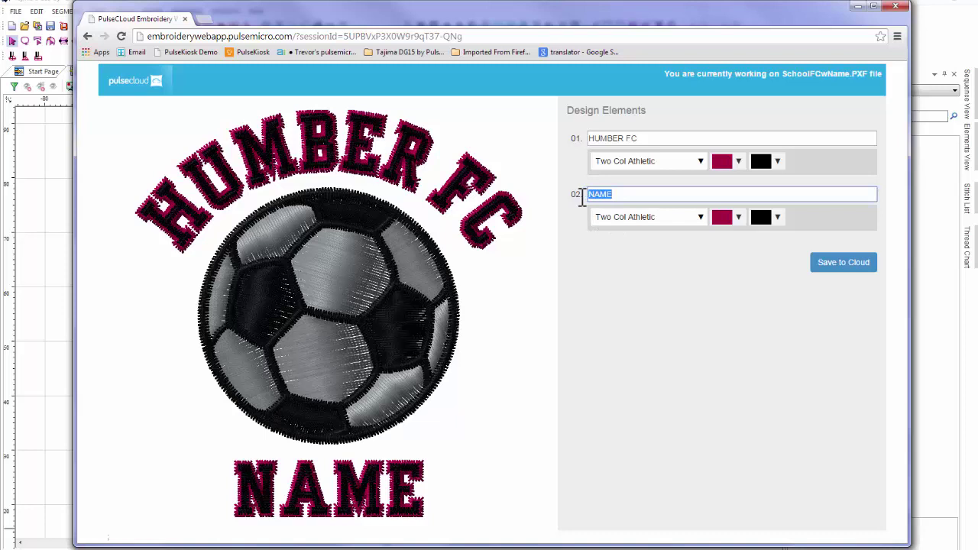
text(DANIELSON)
click(588, 250)
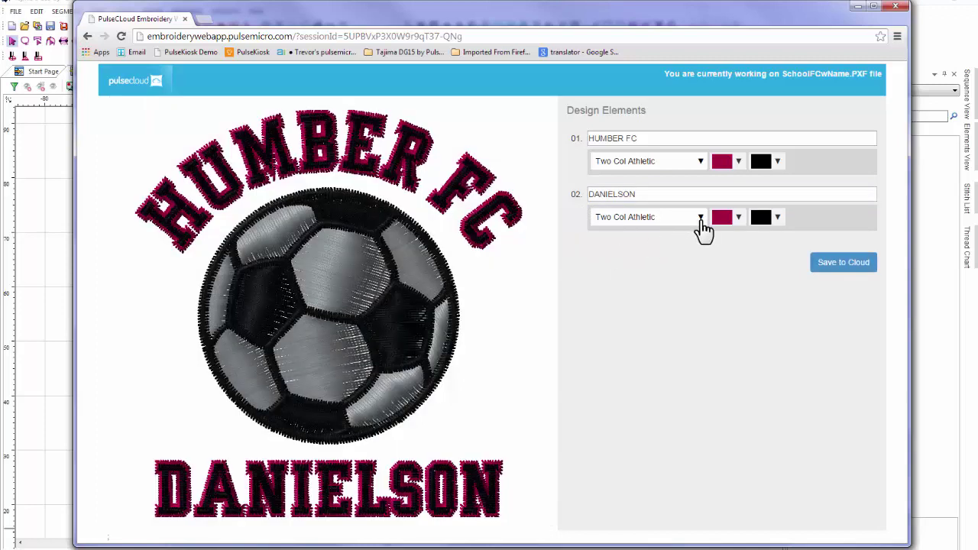
- Set both DANIELSON and HUMBER FC lettering to the 2 COL ATHL 30-150 font
click(701, 222)
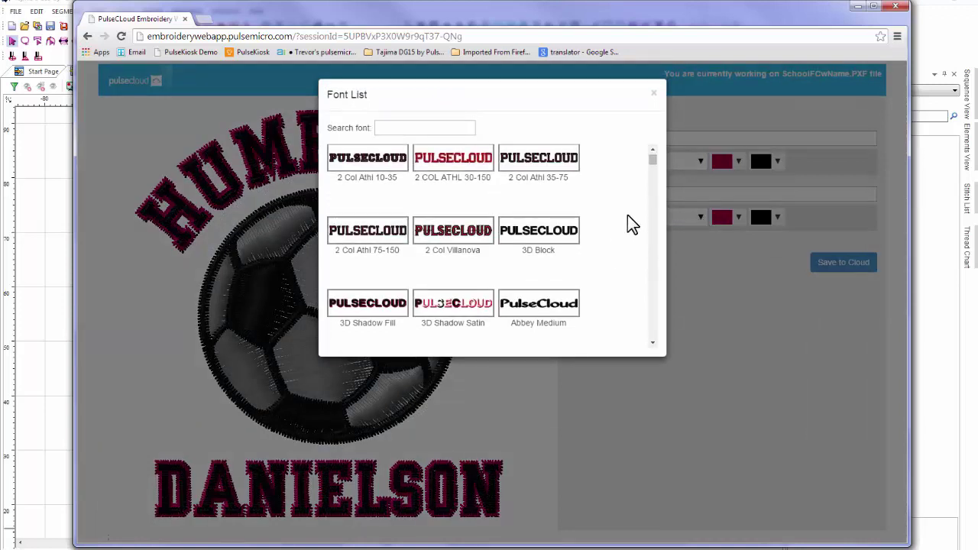
mouse_move(653, 165)
mouse_down()
mouse_move(656, 201)
mouse_move(654, 157)
mouse_up()
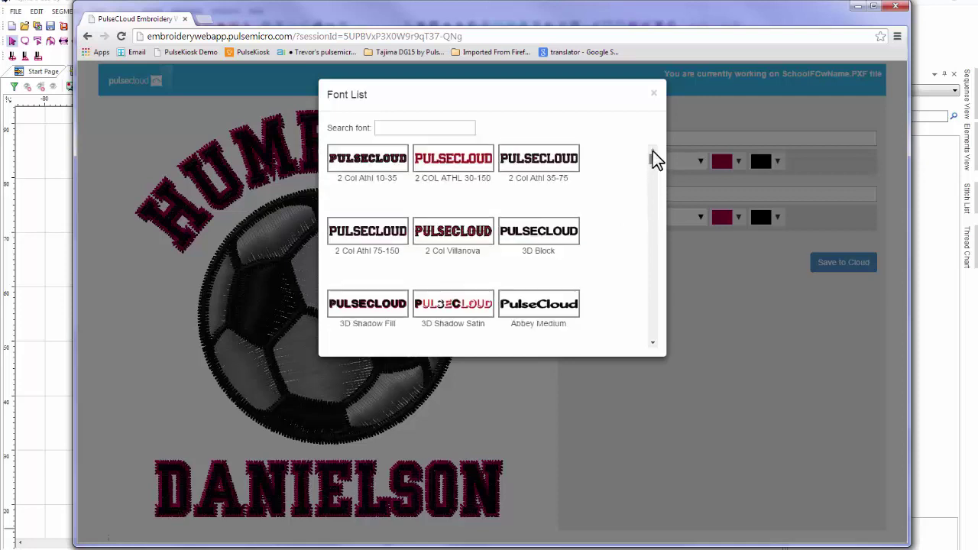
click(451, 170)
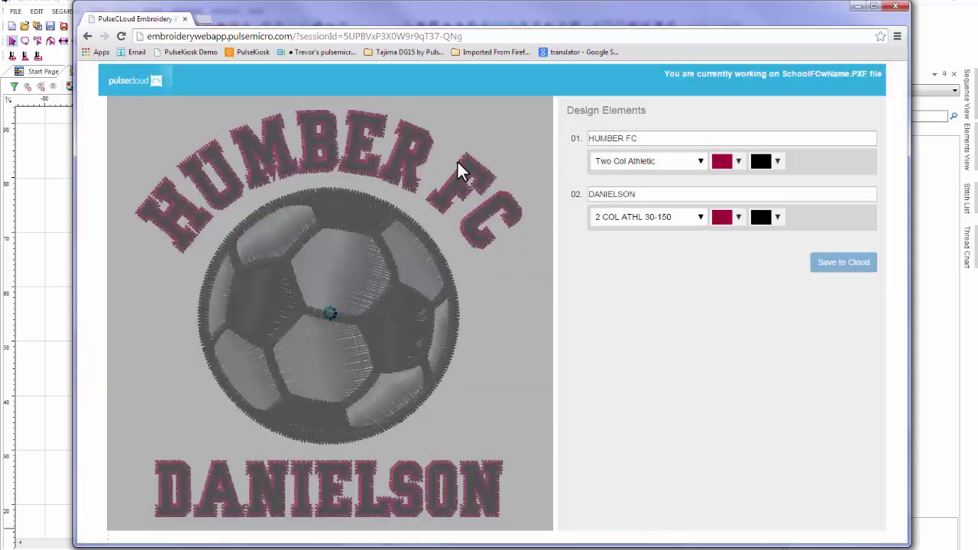
click(694, 166)
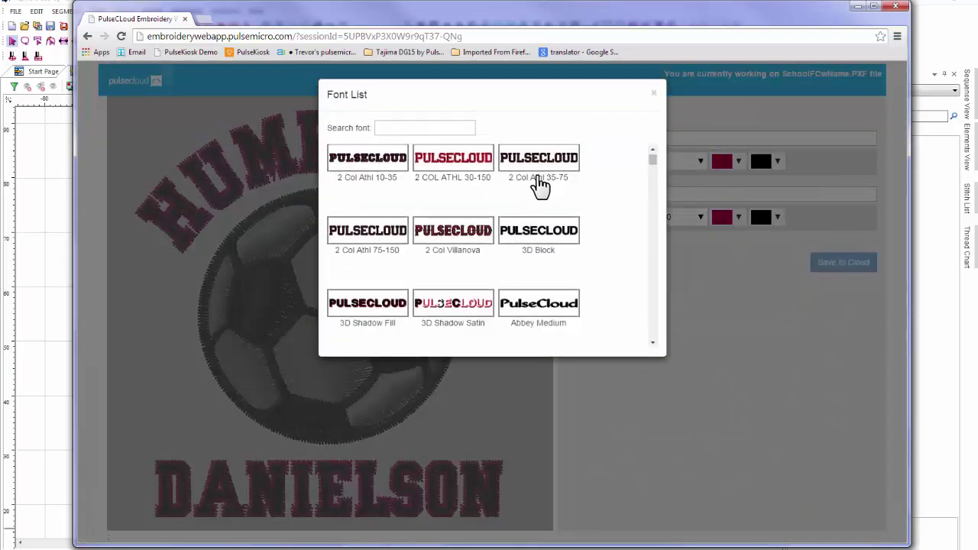
click(453, 166)
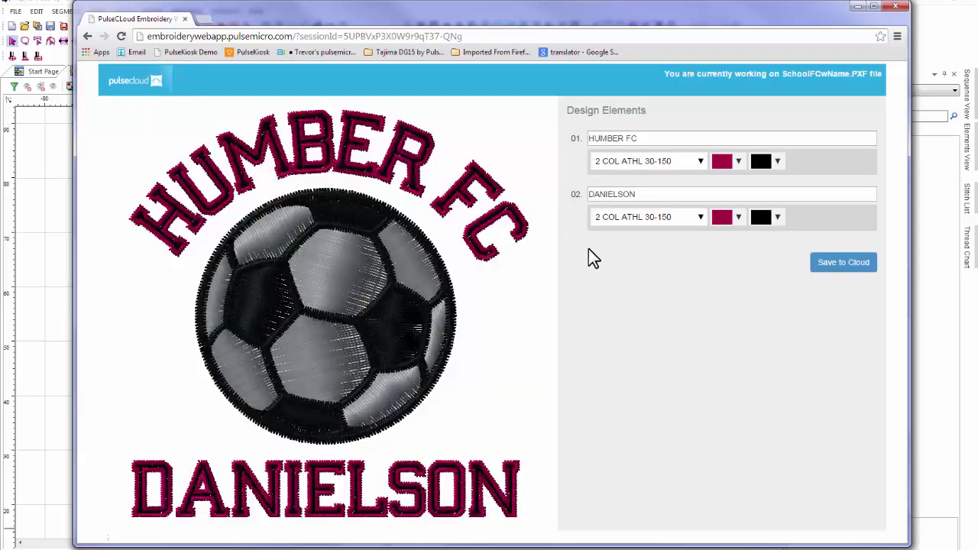
- Change both elements' main thread colour from maroon to Madeira 40 blue 1029
click(738, 164)
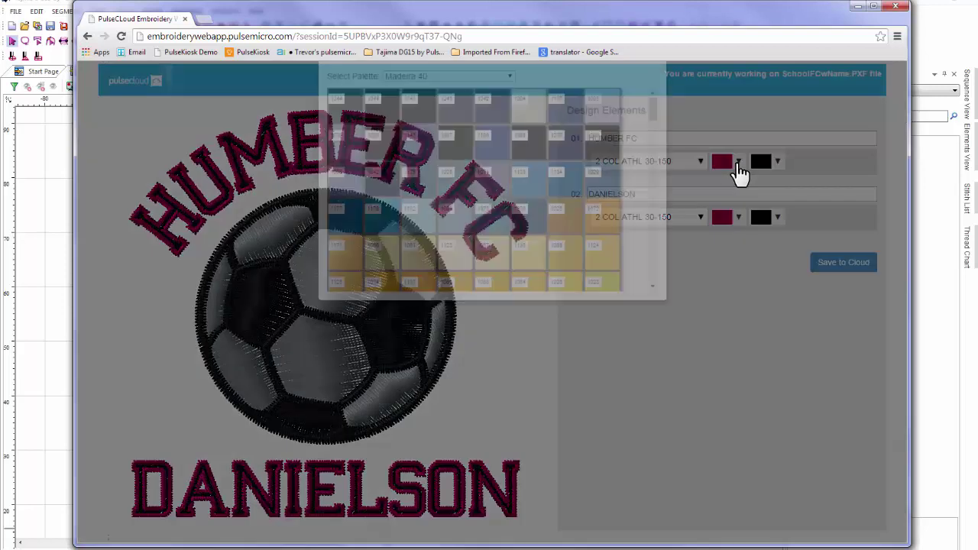
click(602, 226)
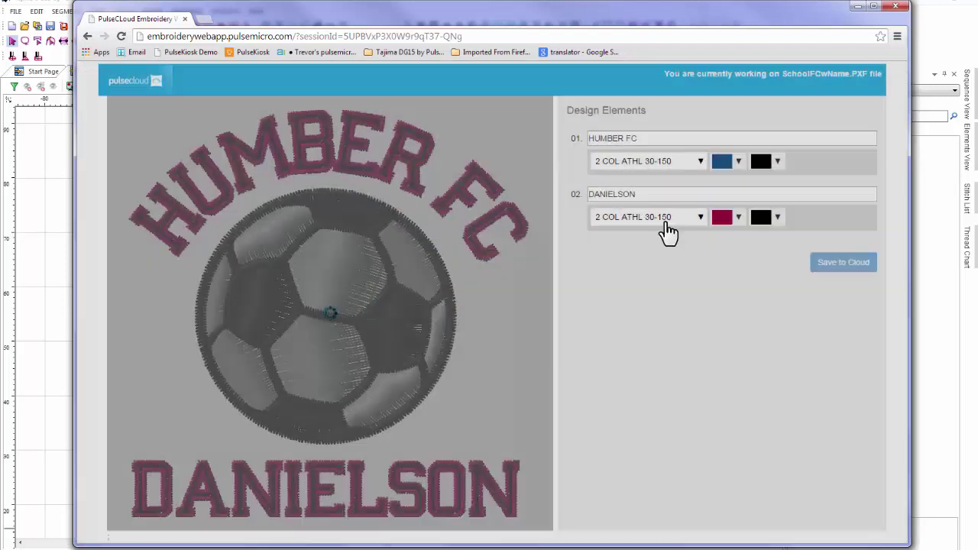
click(738, 218)
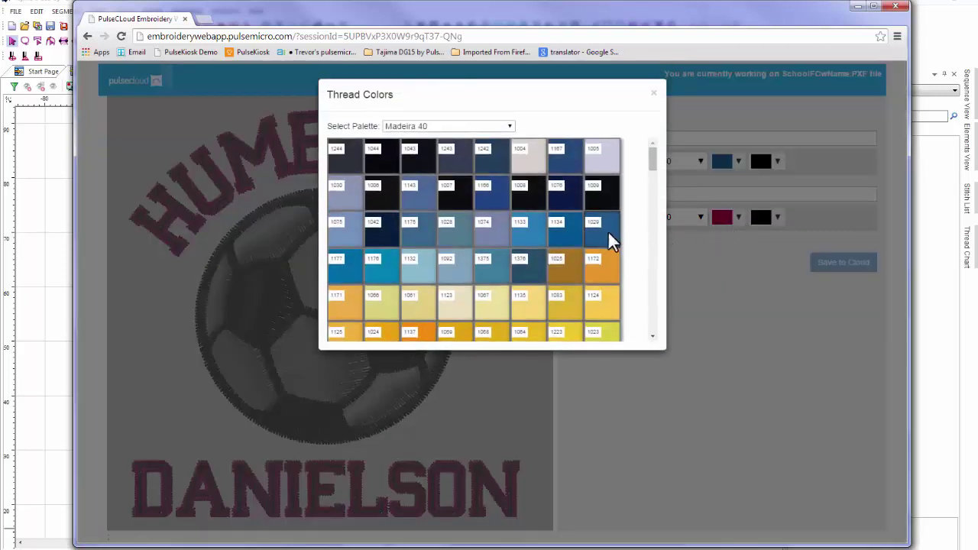
click(604, 233)
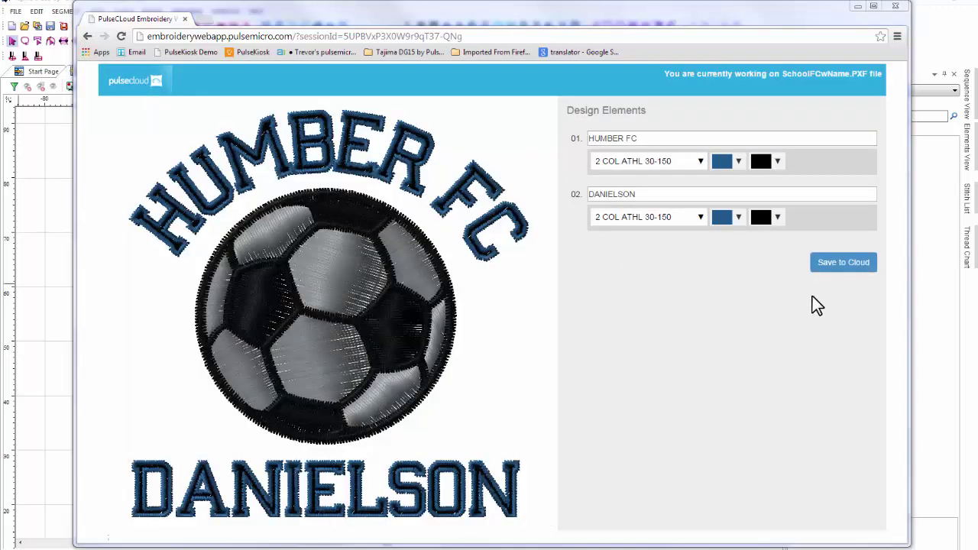
- Upload the edited design to the cloud under the name DanielsonHumberFC
click(844, 263)
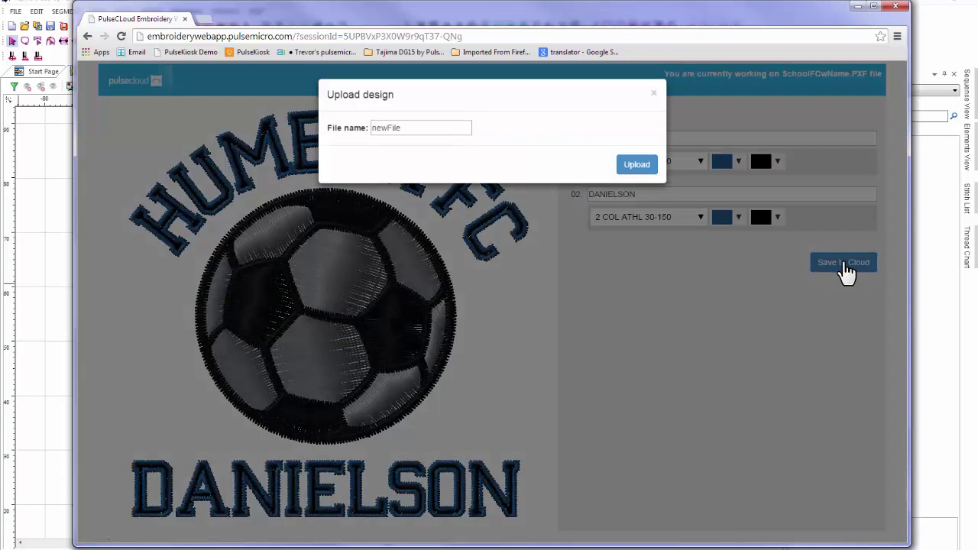
drag(415, 129, 367, 137)
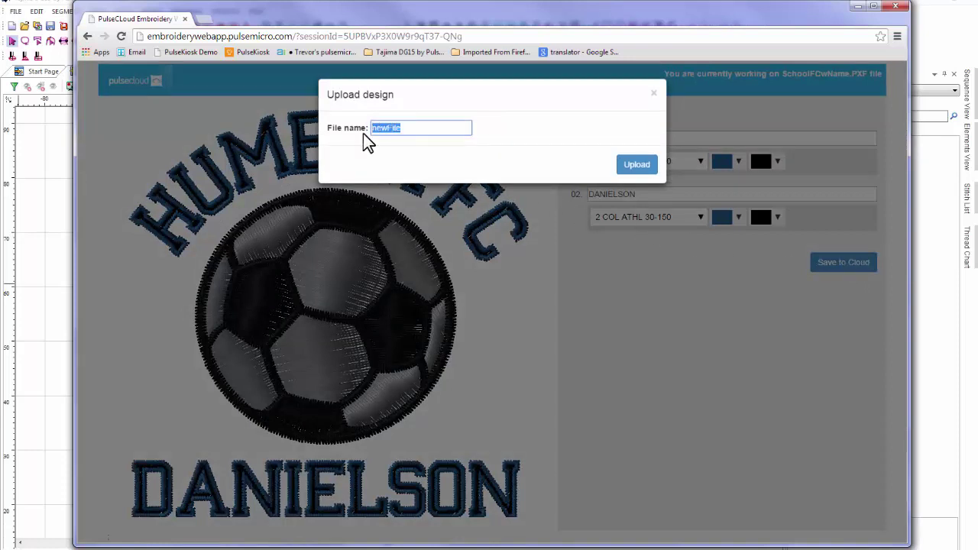
text(Danielson)
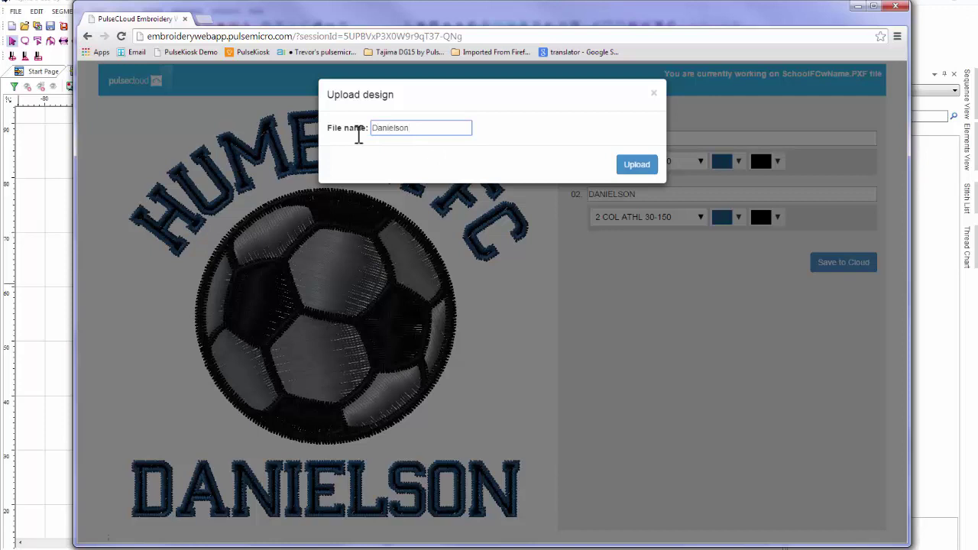
text(HumberFC)
click(635, 168)
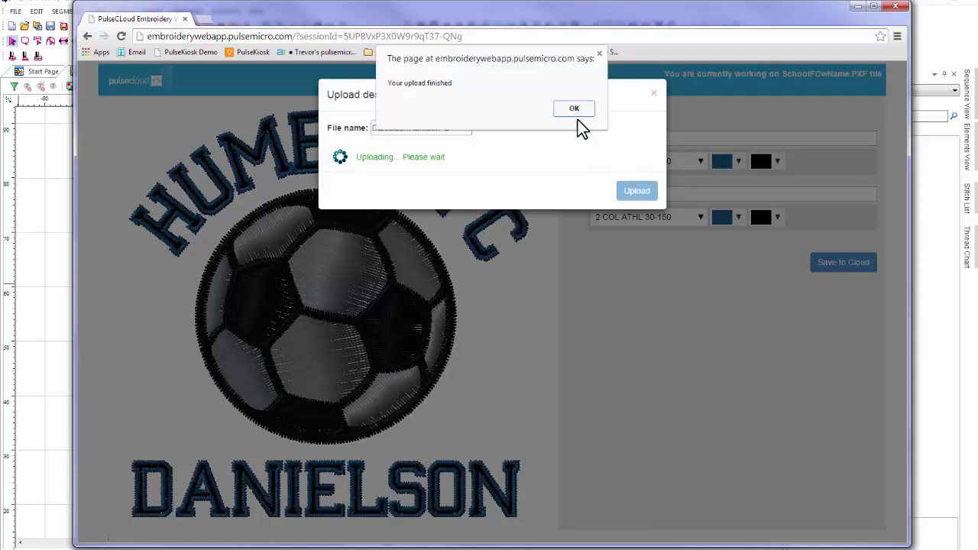
click(574, 110)
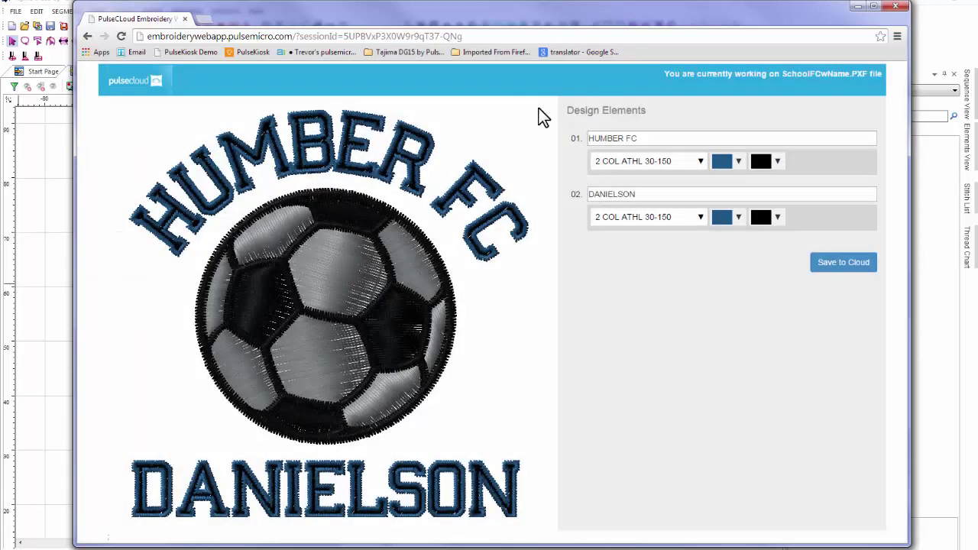
- Send DanielsonHumberFC.pxf to machine TFMX-C 1501–U2337 and view that machine's queue
click(144, 86)
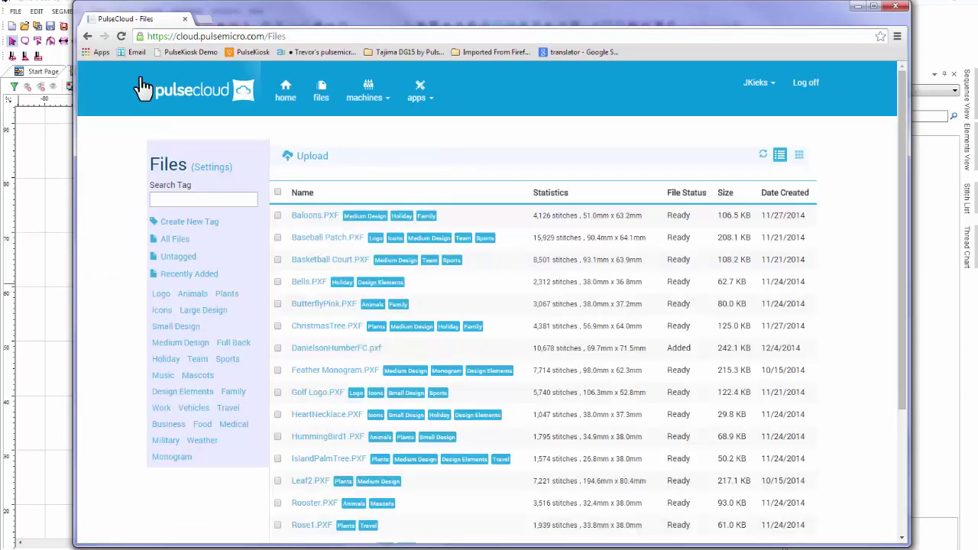
click(341, 351)
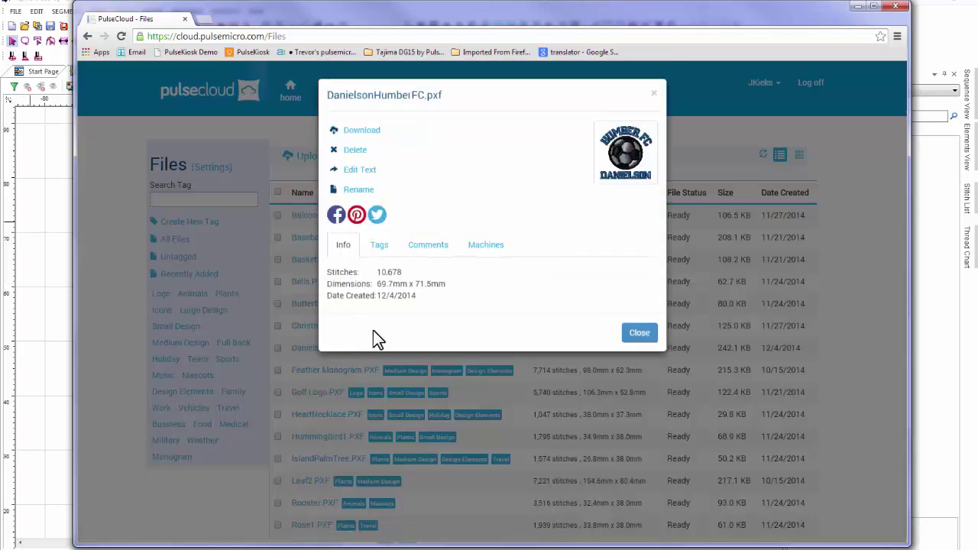
click(486, 246)
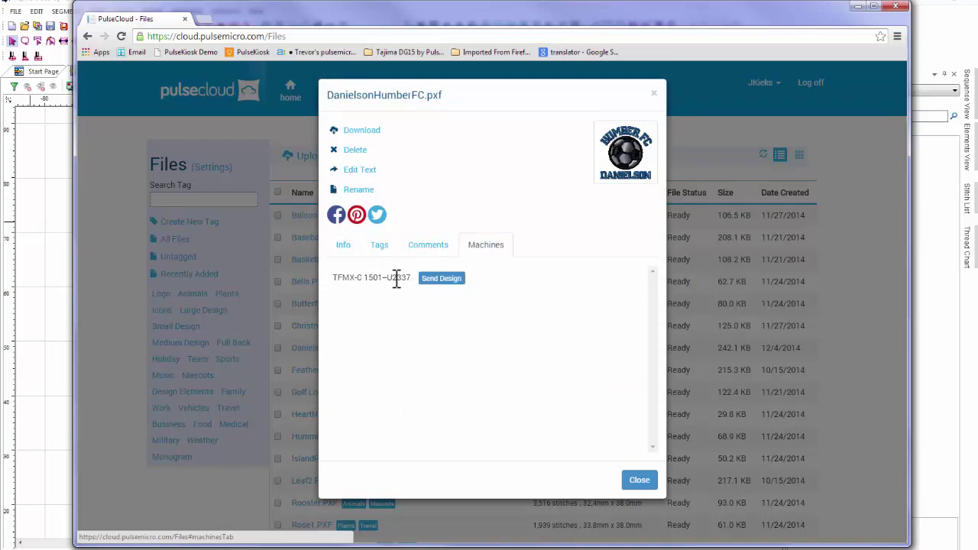
click(447, 279)
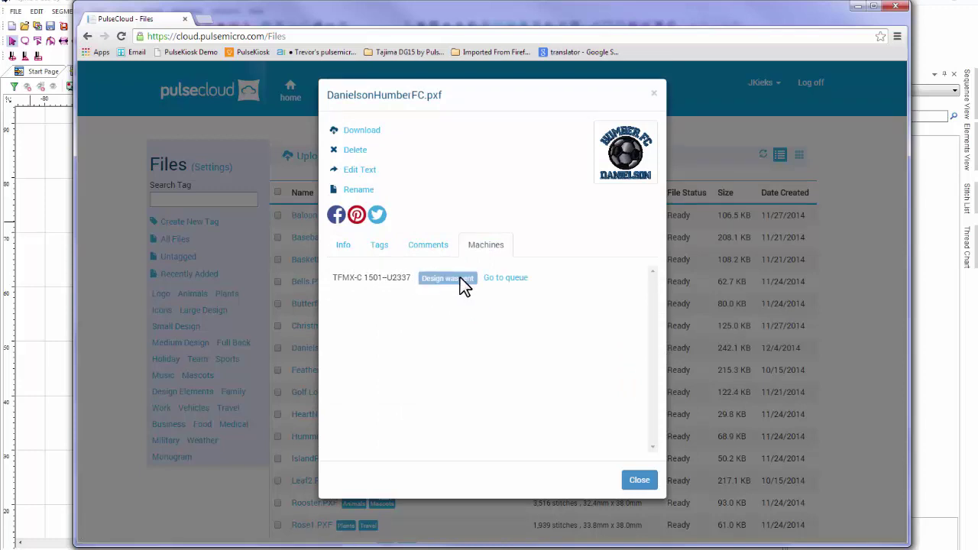
click(515, 280)
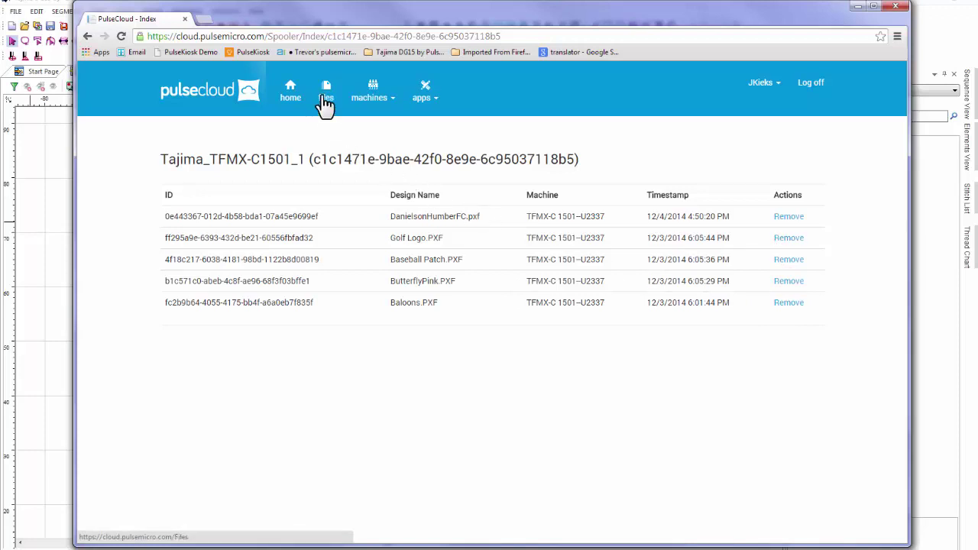
- Open the TFMX-C 1501–U2337 details page from the machine list, showing BASEBA-1 running
click(366, 88)
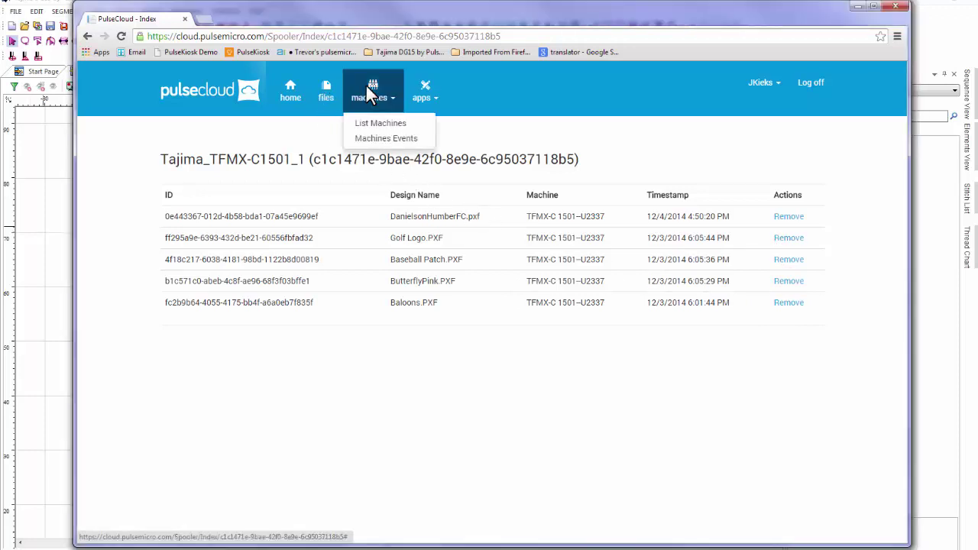
click(384, 126)
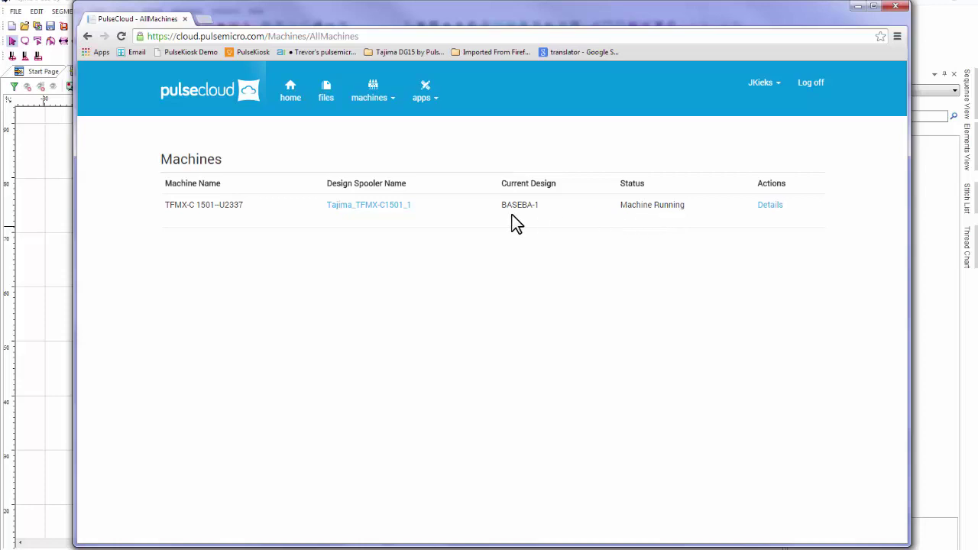
click(762, 205)
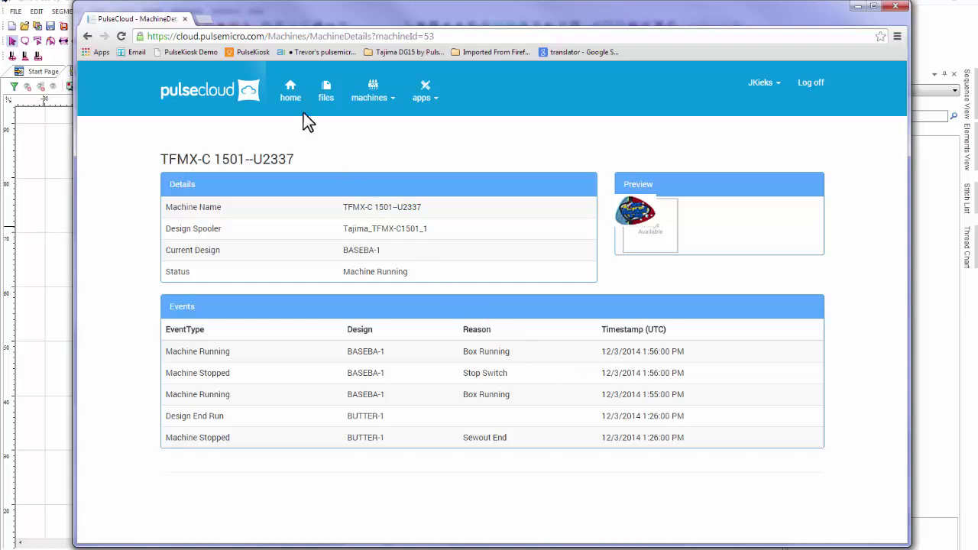
- Go back to the PulseCloud home page using the top navigation's home link
click(289, 98)
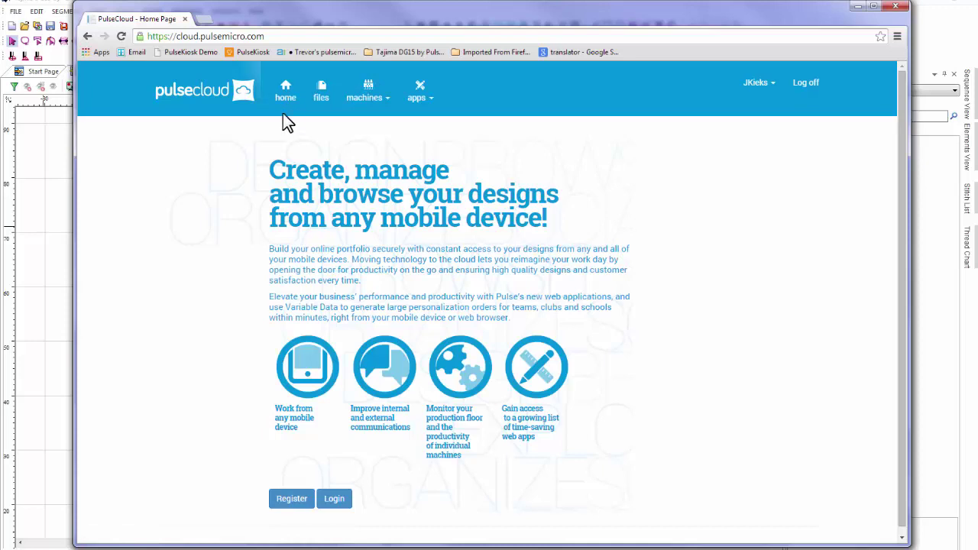